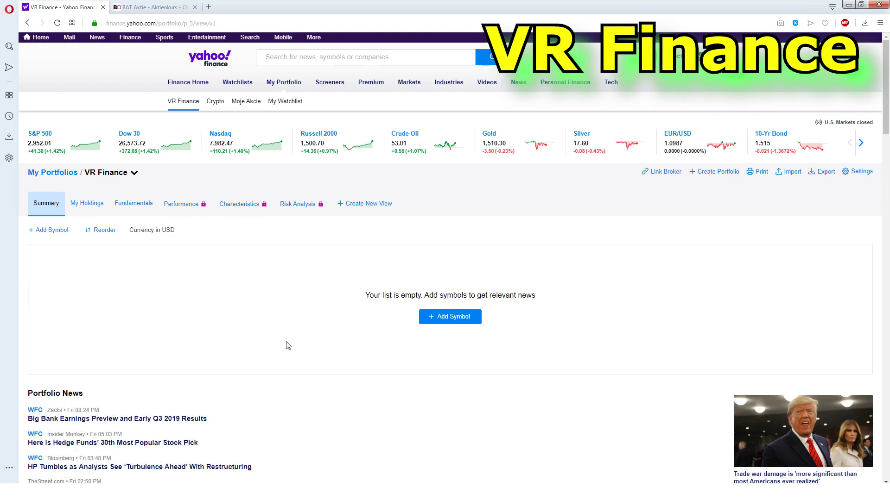
- Add Wells Fargo & Company (WFC) and Intel Corporation (INTC) to the VR Finance portfolio
{"action": "left_click", "coordinate": [447, 318]}
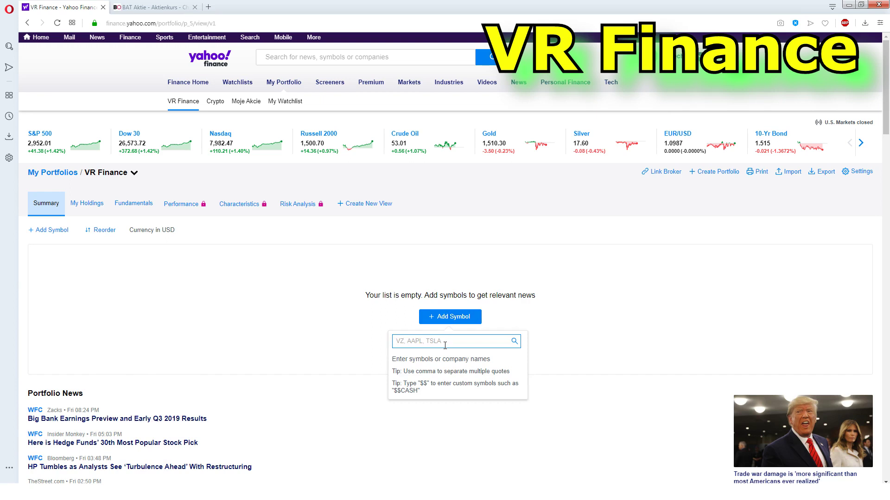
{"action": "type", "text": "wells fargo"}
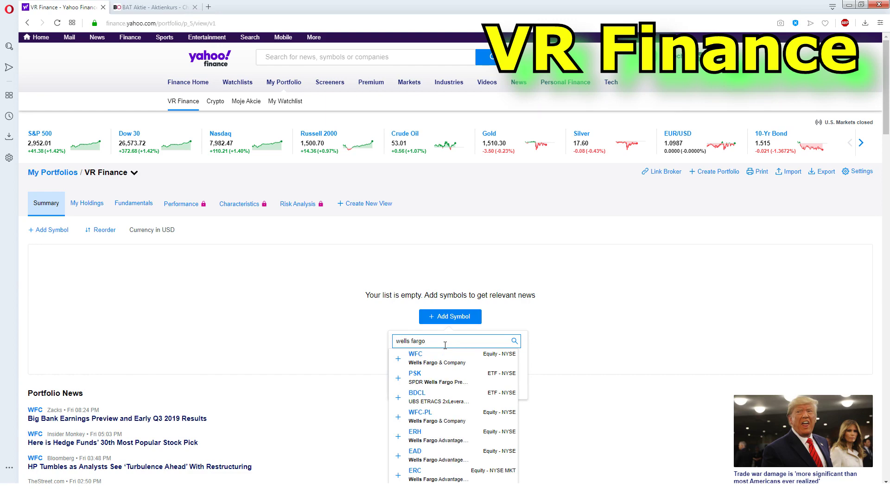
{"action": "left_click", "coordinate": [447, 361]}
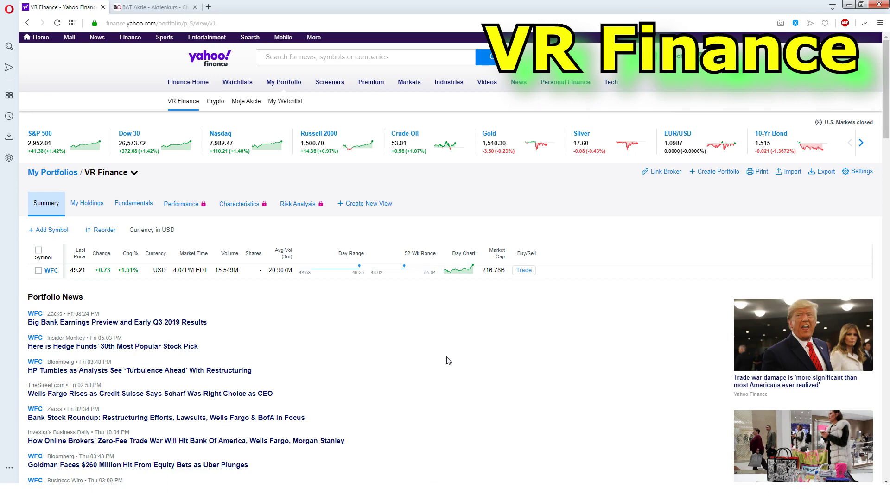
{"action": "left_click", "coordinate": [49, 230]}
{"action": "type", "text": "intel"}
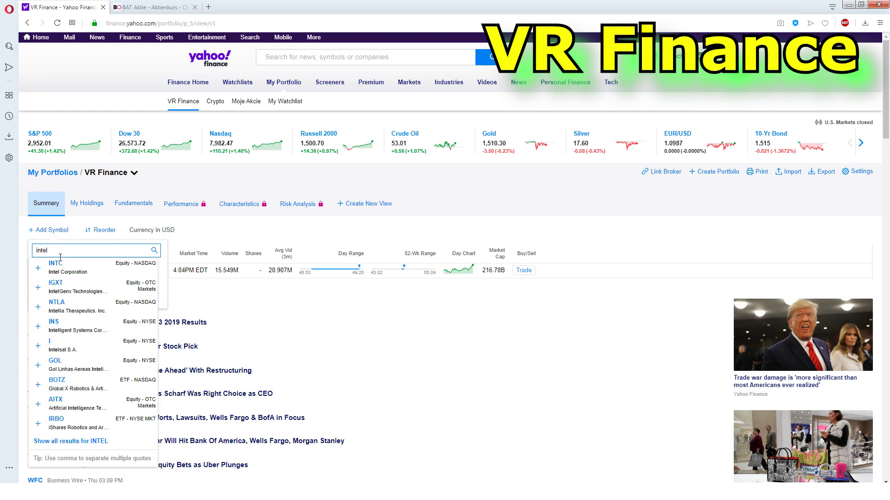
{"action": "left_click", "coordinate": [56, 267]}
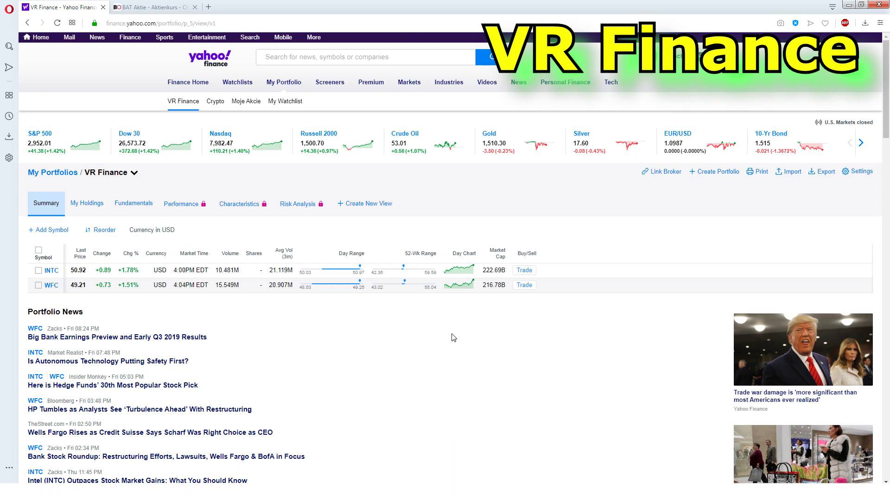
- Add British American Tobacco's Frankfurt listing BMT.F to the portfolio and compare its price with the BAT Aktie page
{"action": "left_click", "coordinate": [50, 230]}
{"action": "type", "text": "b"}
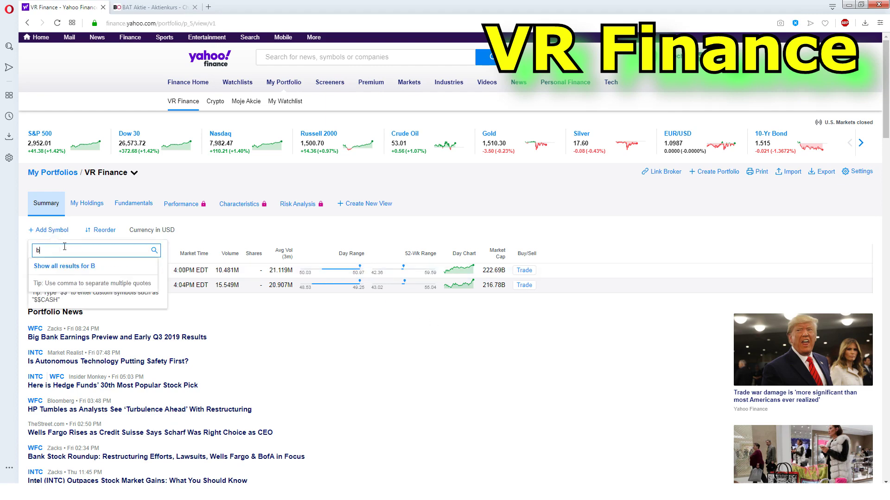
{"action": "type", "text": "ritish american to"}
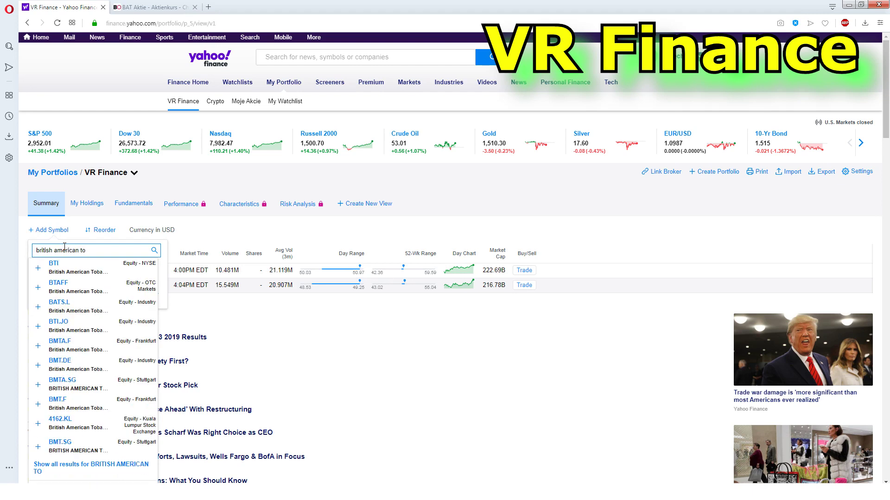
{"action": "type", "text": "b"}
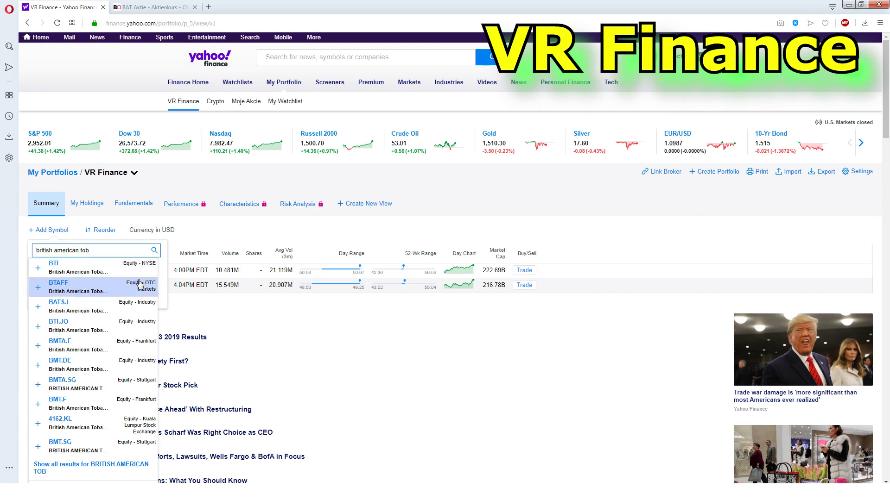
{"action": "left_click", "coordinate": [80, 408]}
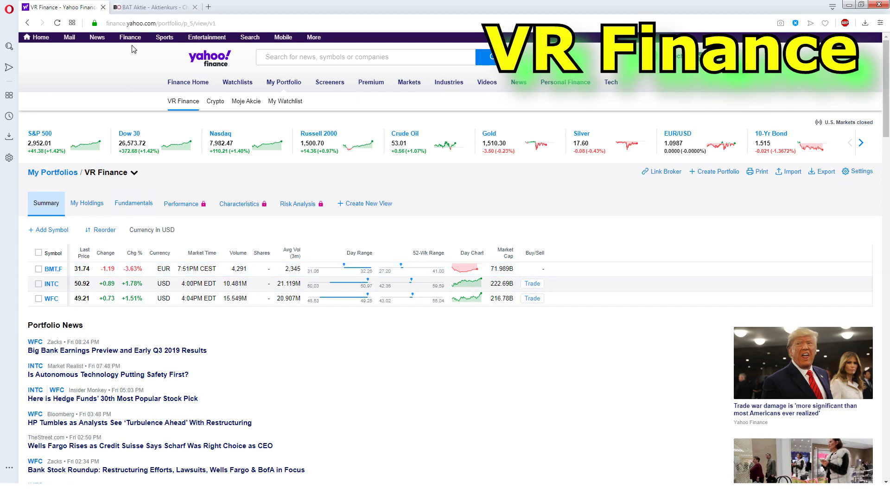
{"action": "left_click", "coordinate": [130, 9]}
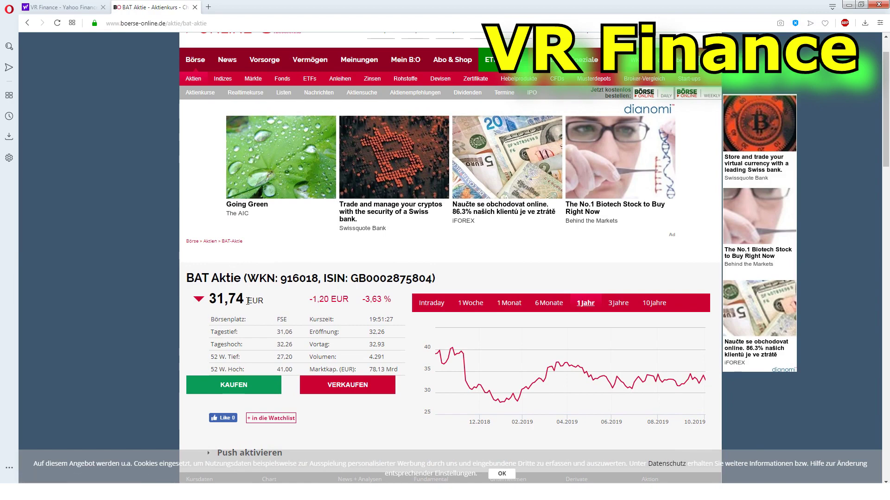
{"action": "left_click", "coordinate": [90, 8]}
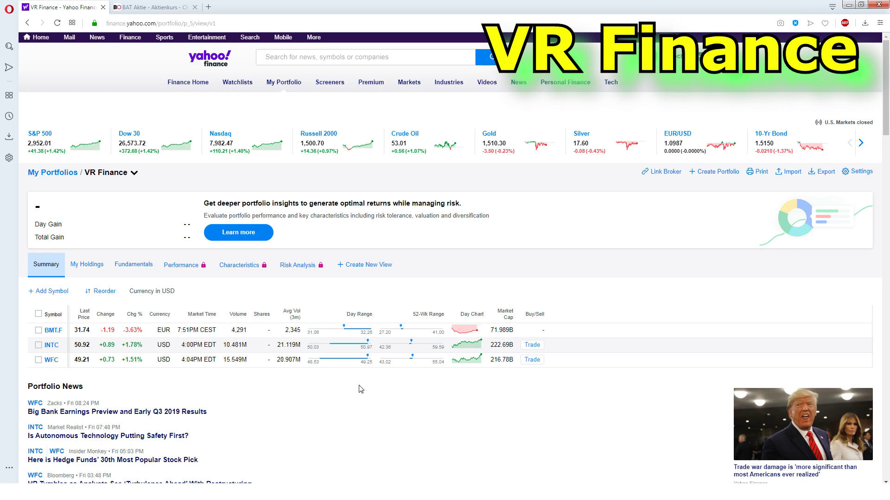
- In the holdings view, add an INTC lot dated 10.10.2019 with 5 shares at a cost basis of 50
{"action": "left_click", "coordinate": [96, 265]}
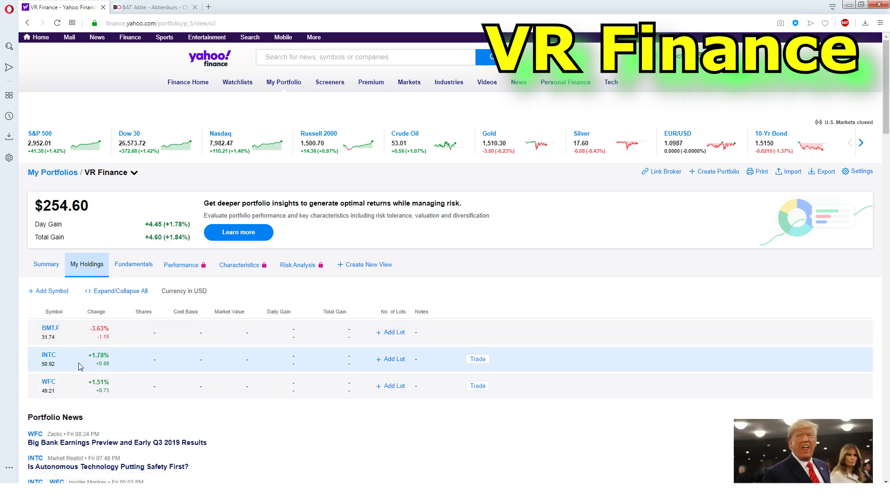
{"action": "left_click", "coordinate": [394, 360]}
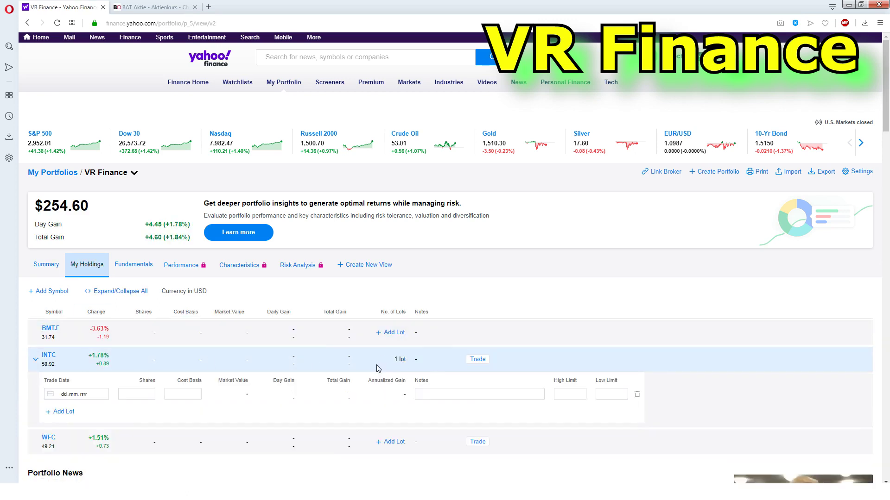
{"action": "left_click", "coordinate": [63, 395]}
{"action": "type", "text": "10.10.000219"}
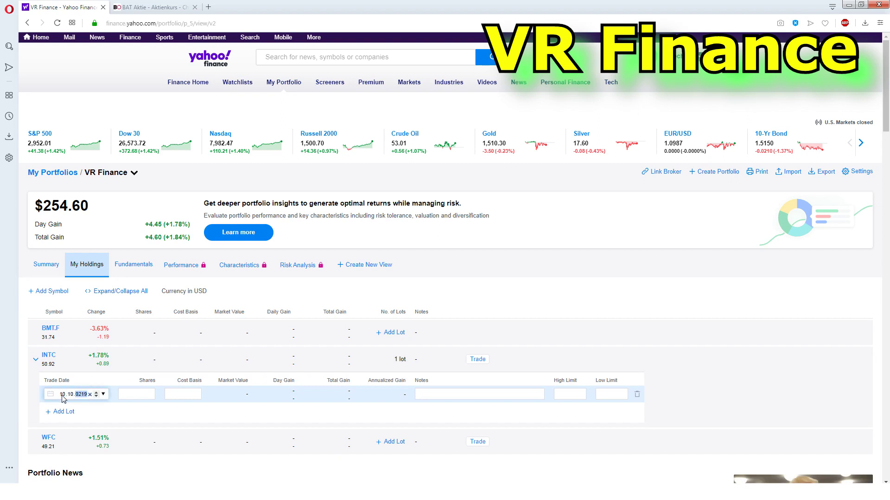
{"action": "key", "text": "BackSpace"}
{"action": "type", "text": "2019"}
{"action": "left_click", "coordinate": [122, 396]}
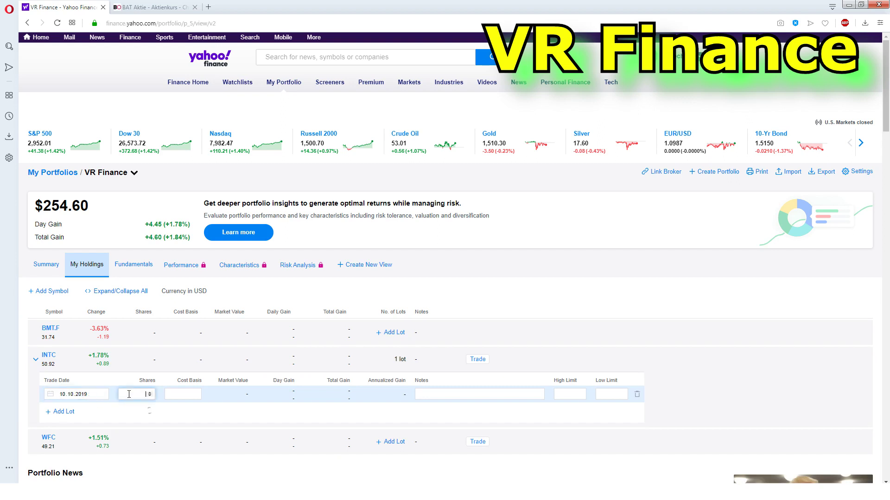
{"action": "left_click", "coordinate": [185, 394]}
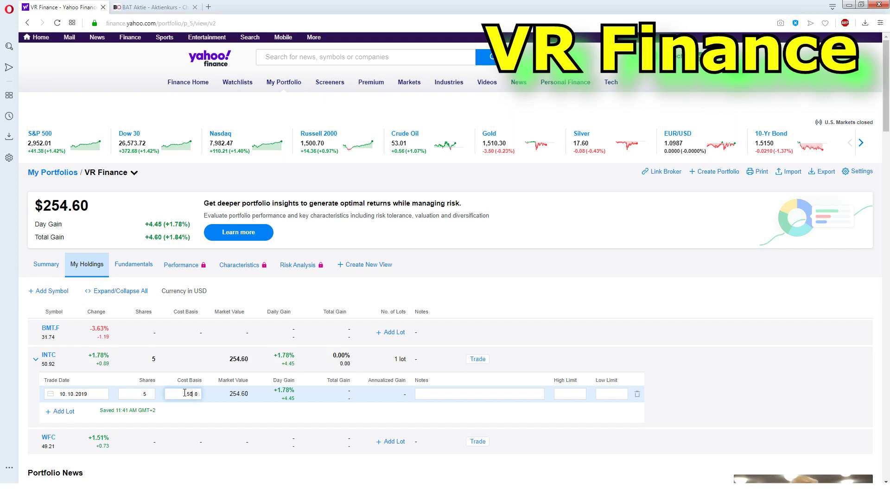
{"action": "left_click", "coordinate": [691, 399]}
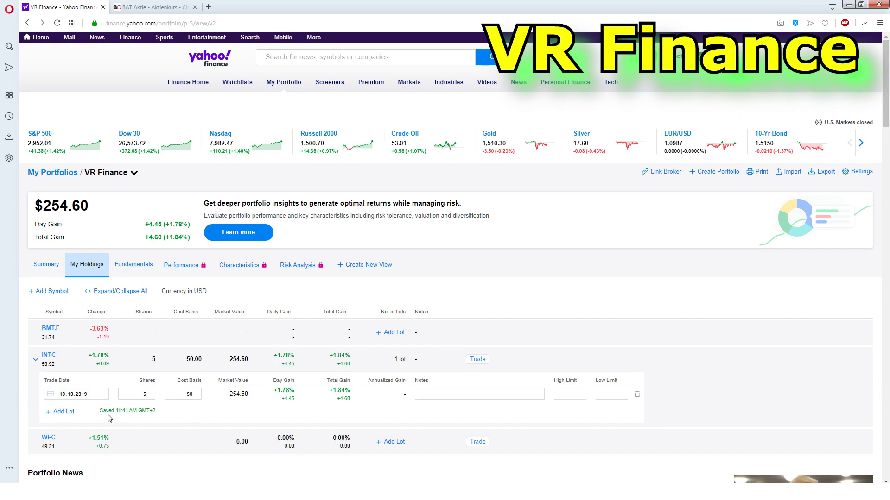
- Add a WFC lot dated 10.10.2019 with 10 shares at a cost basis of 48
{"action": "left_click", "coordinate": [394, 442]}
{"action": "scroll", "coordinate": [232, 417], "scroll_direction": "down", "scroll_amount": 2}
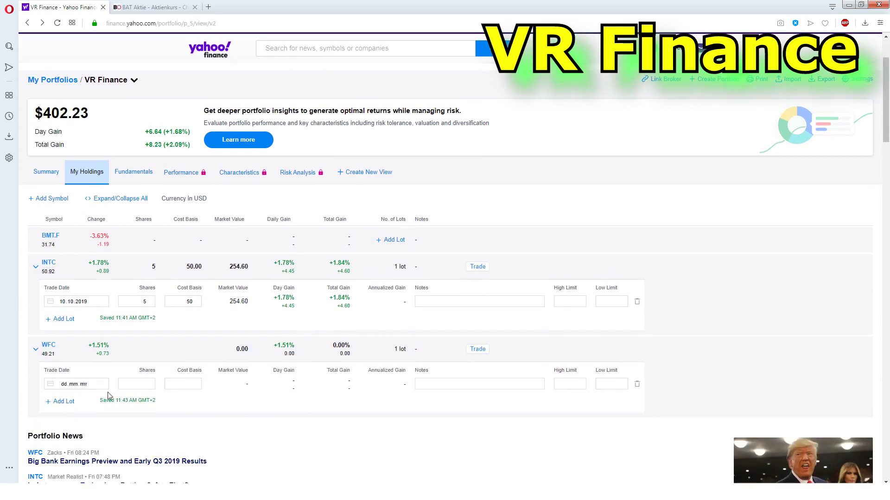
{"action": "left_click", "coordinate": [64, 384]}
{"action": "type", "text": "1010219"}
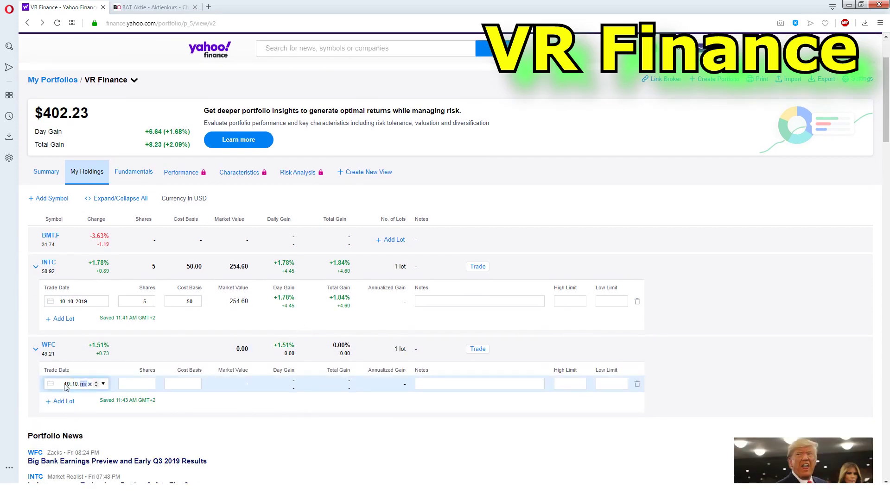
{"action": "key", "text": "BackSpace"}
{"action": "type", "text": "2019"}
{"action": "left_click", "coordinate": [122, 386]}
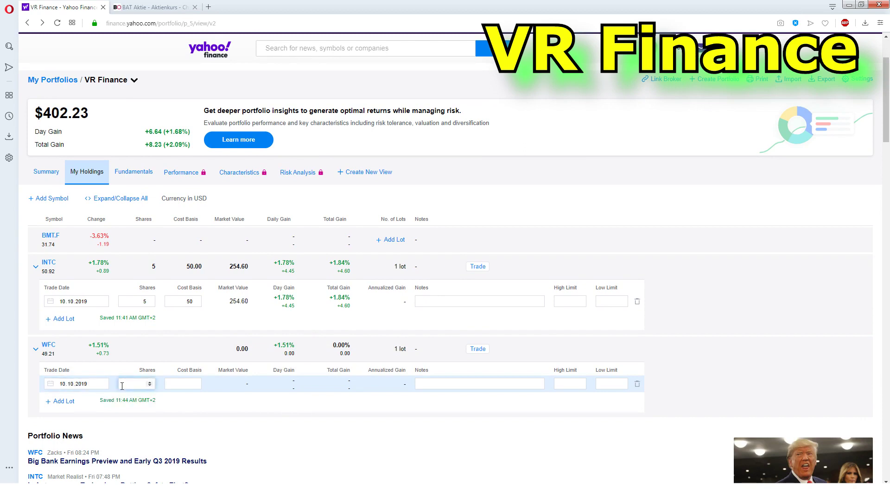
{"action": "left_click", "coordinate": [182, 384]}
{"action": "type", "text": "48"}
{"action": "left_click", "coordinate": [730, 387]}
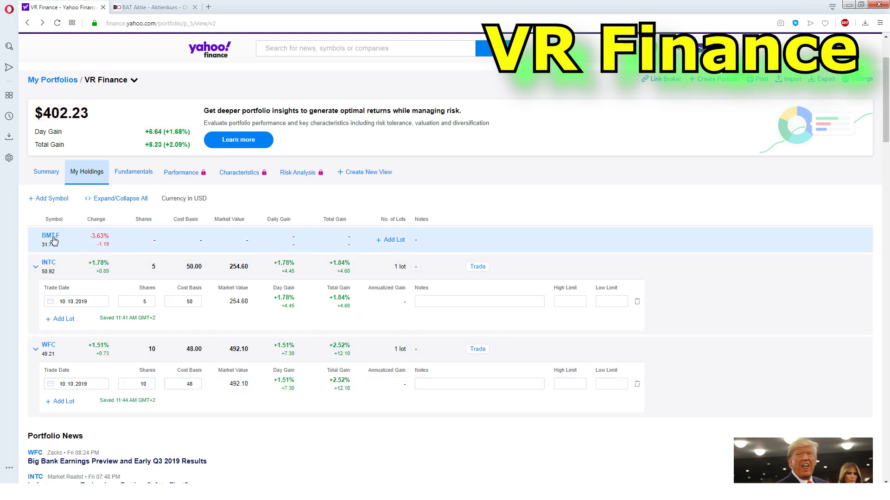
- Add a BMT.F lot dated 08.10.2019 with 10 shares at a cost basis of 32
{"action": "left_click", "coordinate": [395, 240]}
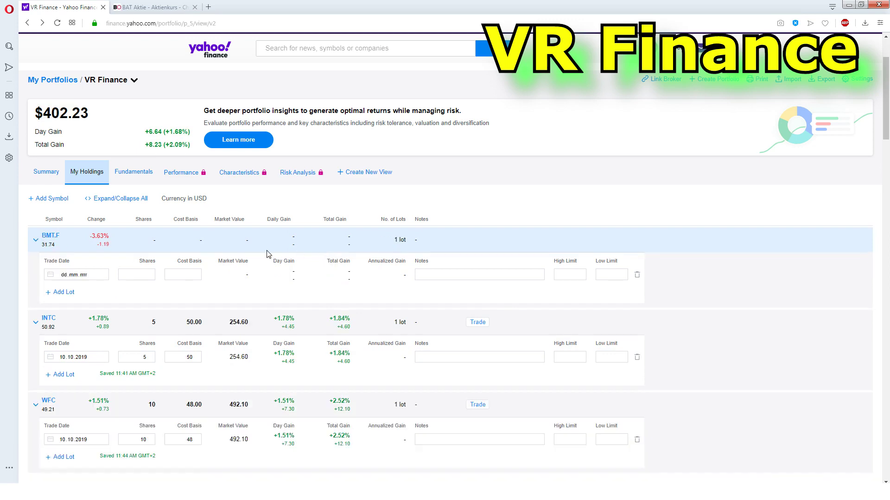
{"action": "left_click", "coordinate": [64, 277]}
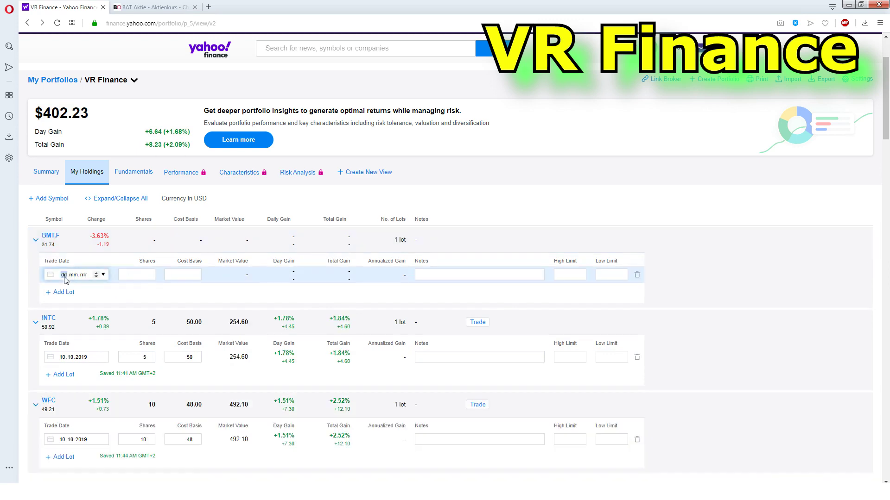
{"action": "type", "text": "08.10.2019"}
{"action": "left_click", "coordinate": [130, 276]}
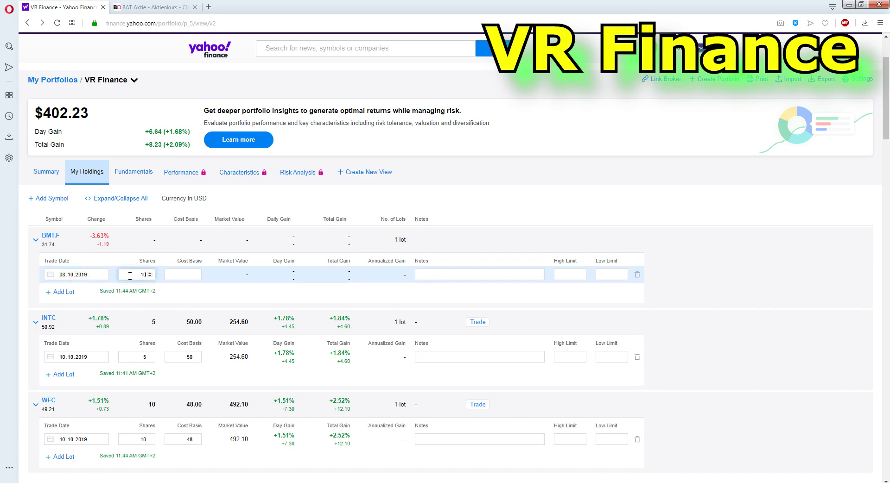
{"action": "type", "text": "10"}
{"action": "left_click", "coordinate": [176, 277]}
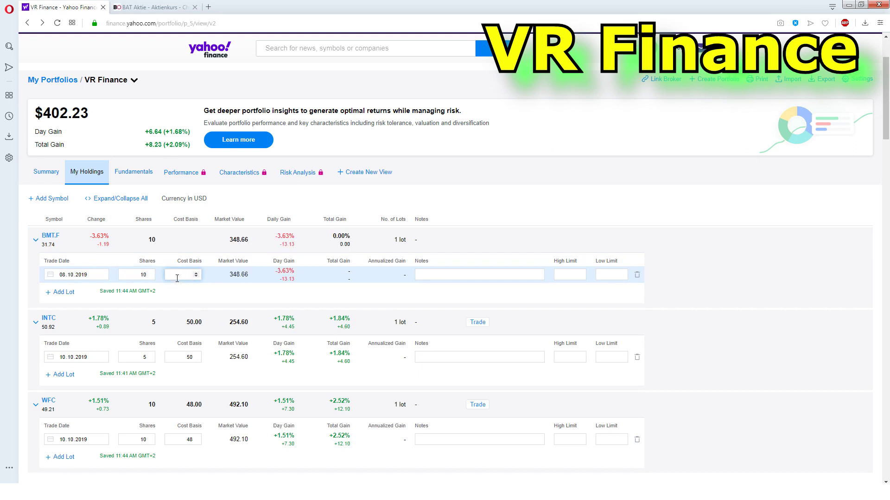
{"action": "type", "text": "32"}
{"action": "left_click", "coordinate": [713, 266]}
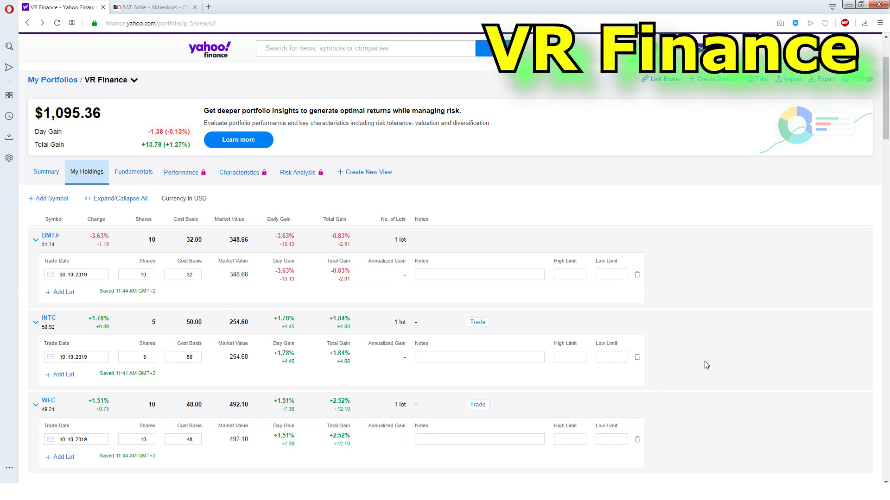
- Add a second INTC lot dated 11.10.2019 with 10 shares at a cost basis of 48
{"action": "left_click", "coordinate": [63, 374]}
{"action": "left_click", "coordinate": [66, 377]}
{"action": "type", "text": "10.020102019"}
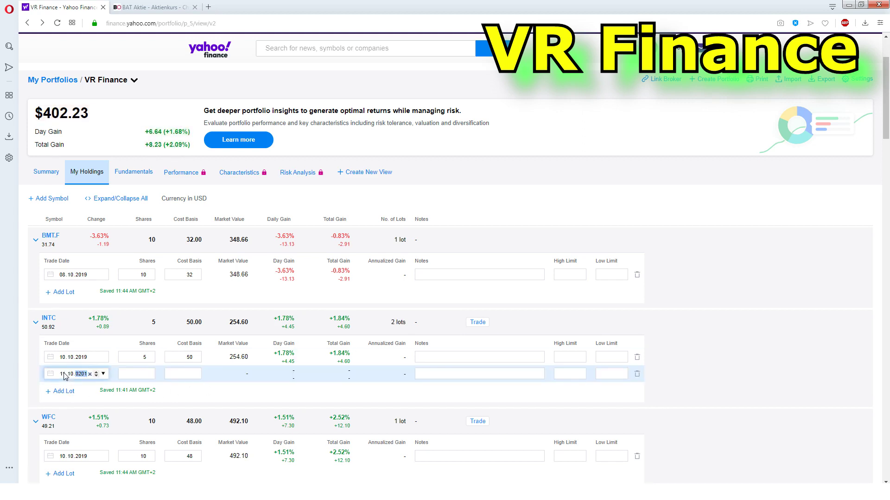
{"action": "left_click", "coordinate": [128, 377]}
{"action": "type", "text": "10"}
{"action": "left_click", "coordinate": [172, 377]}
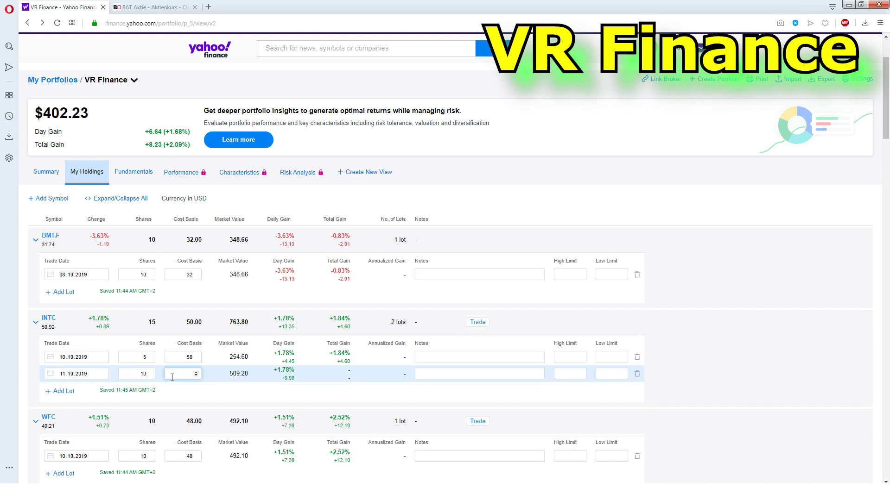
{"action": "type", "text": "48"}
{"action": "left_click", "coordinate": [692, 369]}
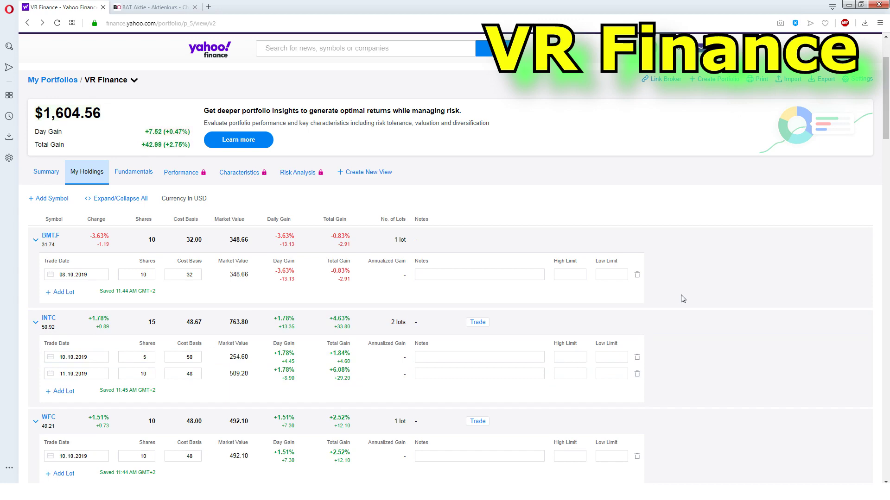
{"action": "scroll", "coordinate": [680, 298], "scroll_direction": "up", "scroll_amount": 3}
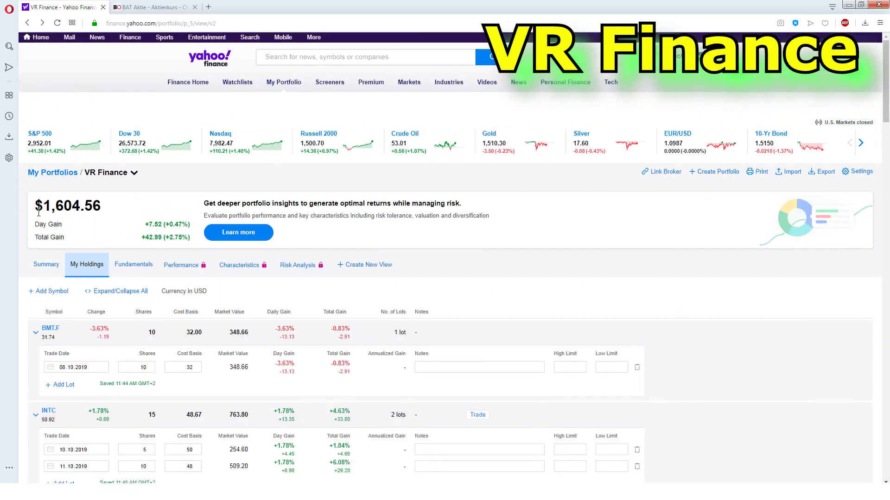
{"action": "scroll", "coordinate": [27, 259], "scroll_direction": "down", "scroll_amount": 3}
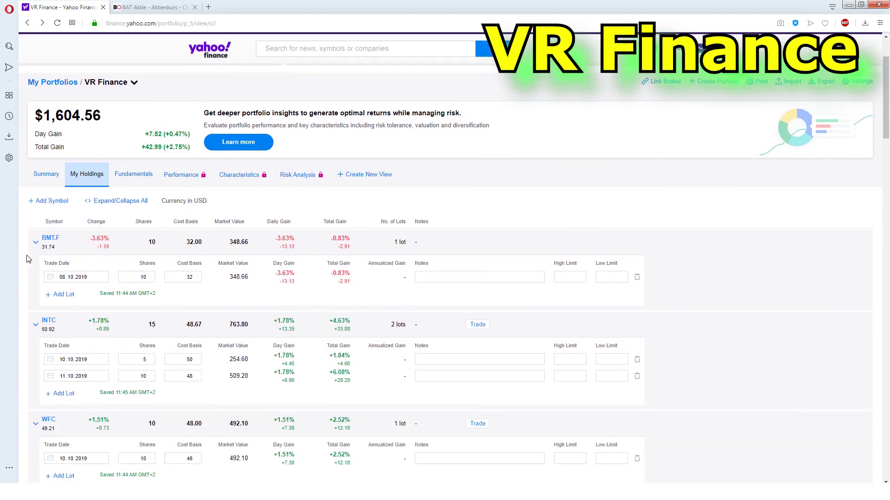
{"action": "scroll", "coordinate": [26, 260], "scroll_direction": "up", "scroll_amount": 3}
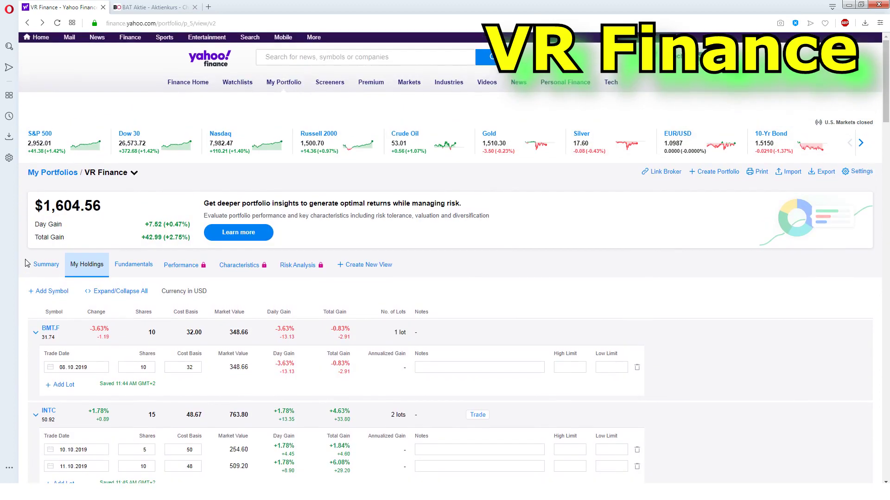